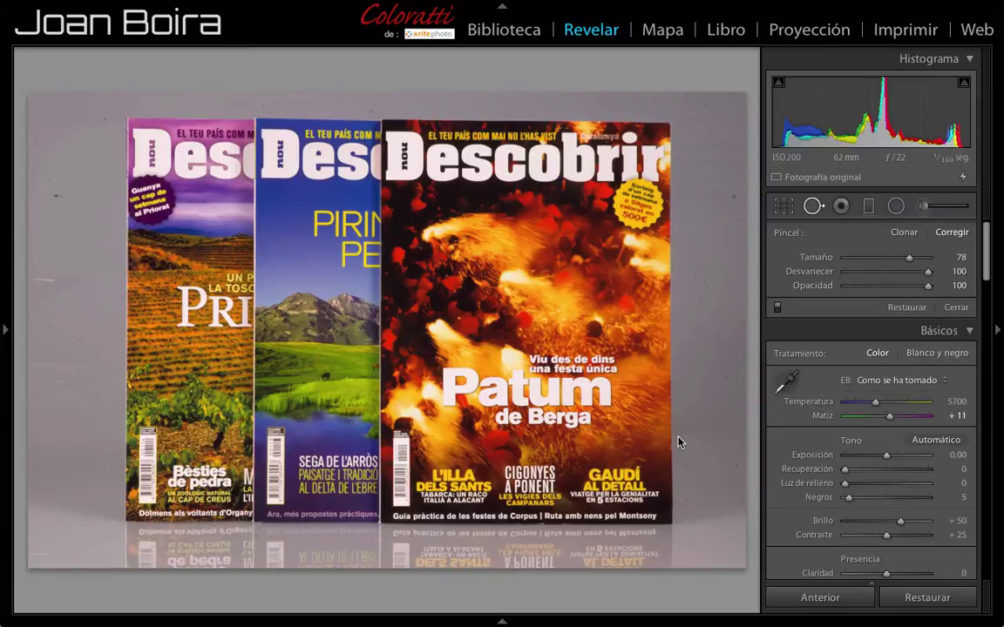
Step: Zoom to 1:1 on the backdrop beside the front magazine's top-right corner
{"action": "left_click", "coordinate": [813, 206]}
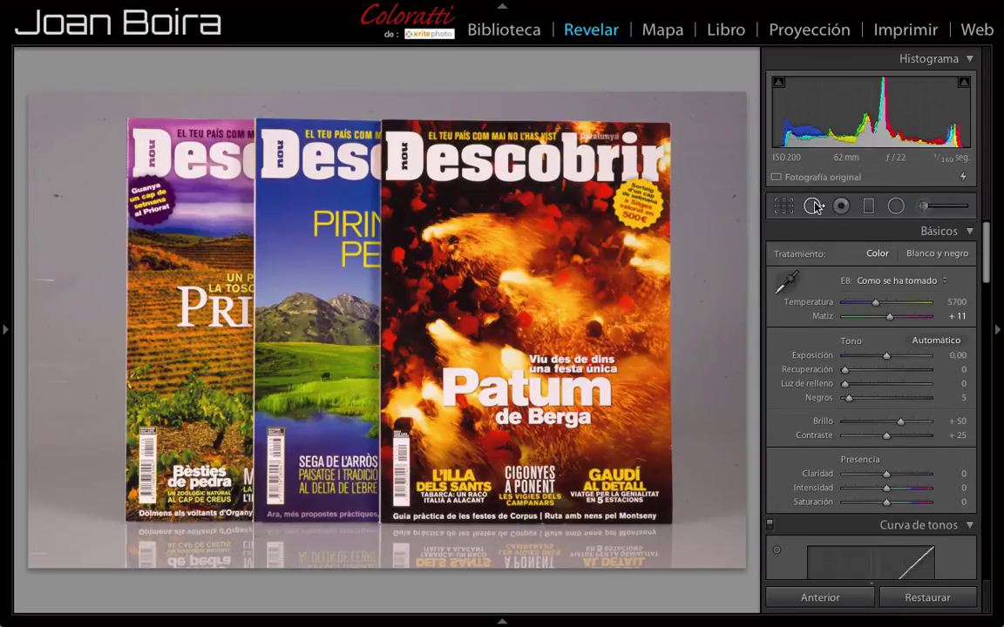
{"action": "left_click", "coordinate": [813, 206]}
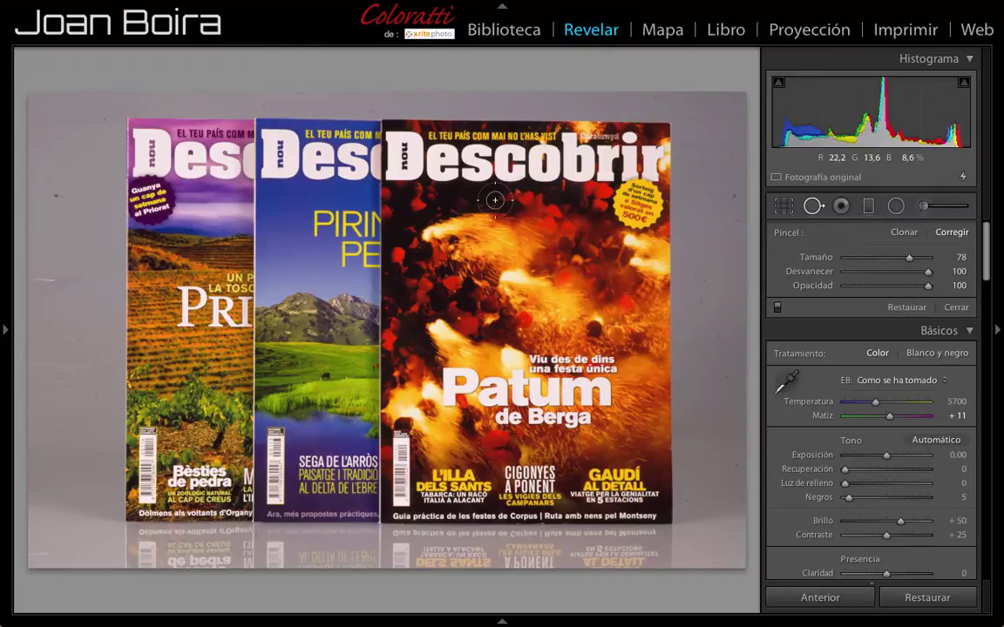
{"action": "key", "text": "z"}
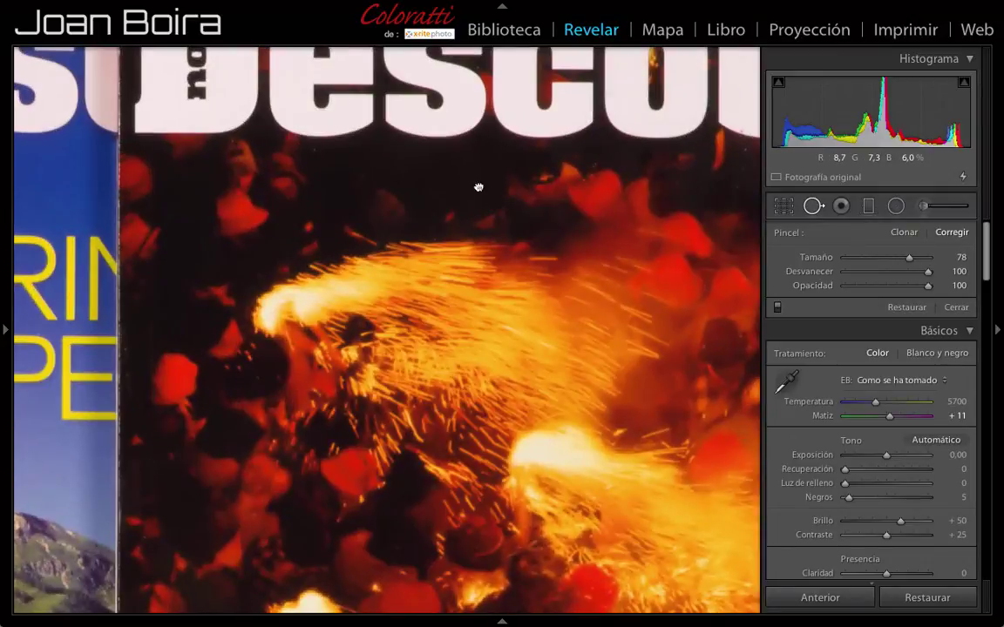
{"action": "left_click_drag", "start_coordinate": [479, 186], "coordinate": [365, 314]}
{"action": "left_click_drag", "start_coordinate": [558, 190], "coordinate": [131, 436]}
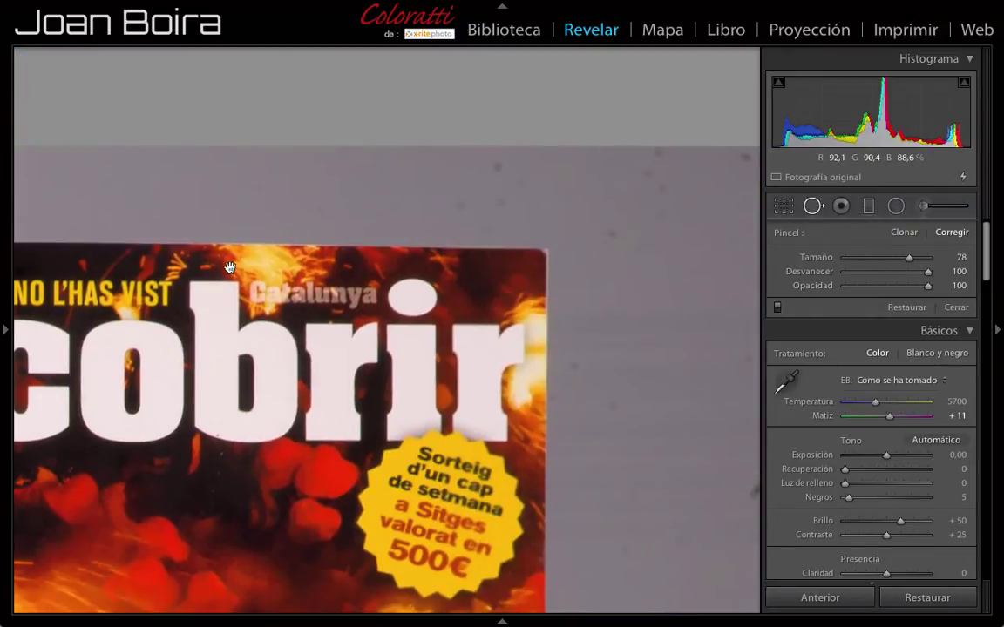
{"action": "mouse_move", "coordinate": [509, 257]}
{"action": "left_mouse_down"}
{"action": "mouse_move", "coordinate": [403, 250]}
{"action": "mouse_move", "coordinate": [460, 196]}
{"action": "left_mouse_up"}
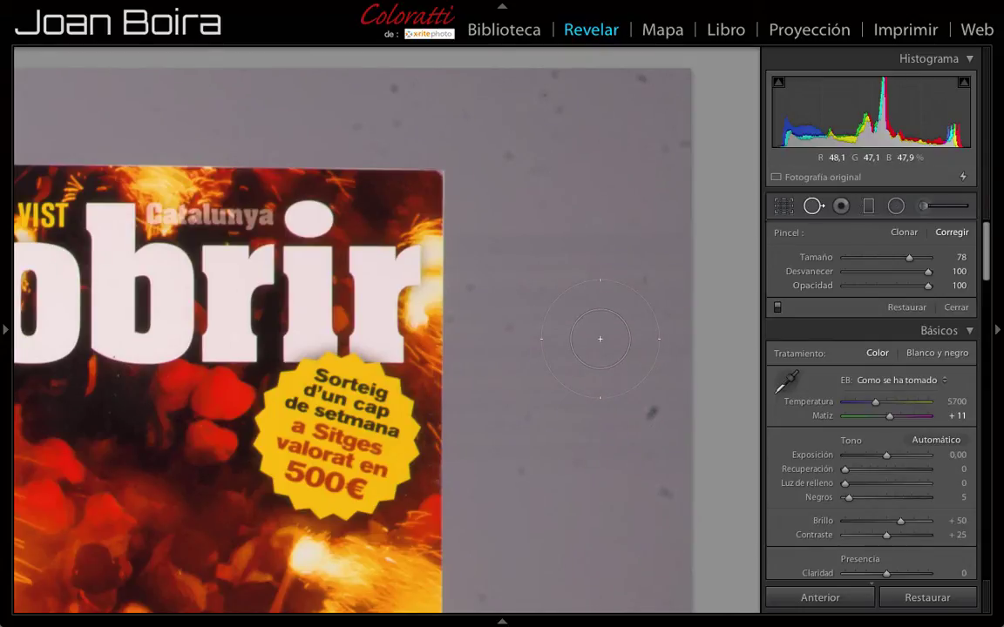
Step: Set Tamaño to 60 and Desvanecer to 59, then heal one dust speck on the backdrop
{"action": "left_click", "coordinate": [858, 258]}
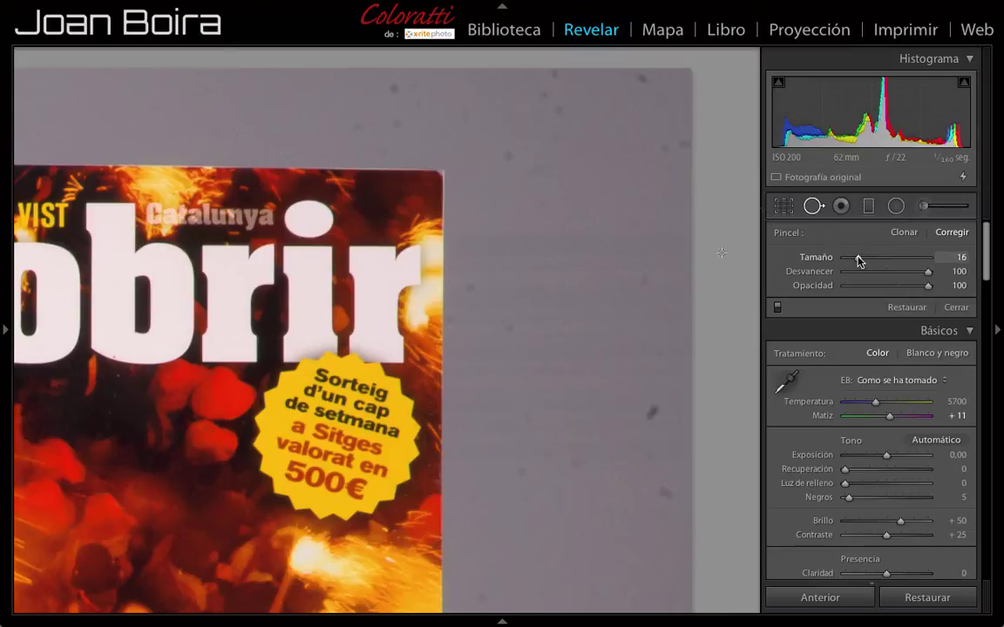
{"action": "left_click_drag", "start_coordinate": [858, 259], "coordinate": [872, 259]}
{"action": "mouse_move", "coordinate": [875, 258]}
{"action": "left_mouse_down"}
{"action": "mouse_move", "coordinate": [864, 258]}
{"action": "mouse_move", "coordinate": [884, 258]}
{"action": "mouse_move", "coordinate": [895, 276]}
{"action": "left_mouse_up"}
{"action": "left_click", "coordinate": [857, 272]}
{"action": "left_click_drag", "start_coordinate": [884, 259], "coordinate": [893, 262]}
{"action": "left_click", "coordinate": [510, 155]}
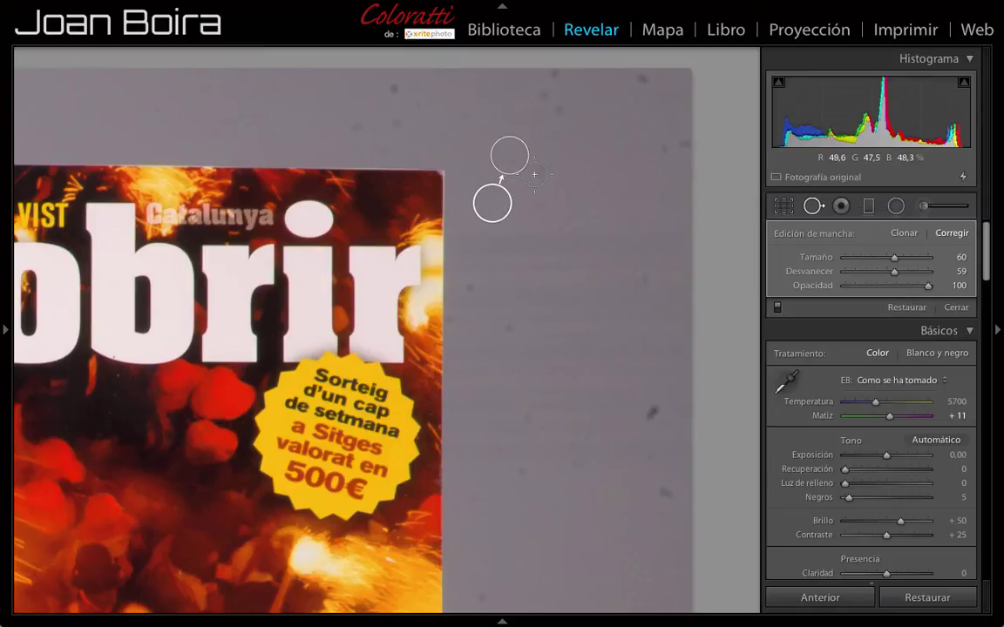
Step: Heal dust specks near the backdrop's top edge and upper right
{"action": "key", "text": "Escape"}
{"action": "left_click", "coordinate": [558, 110]}
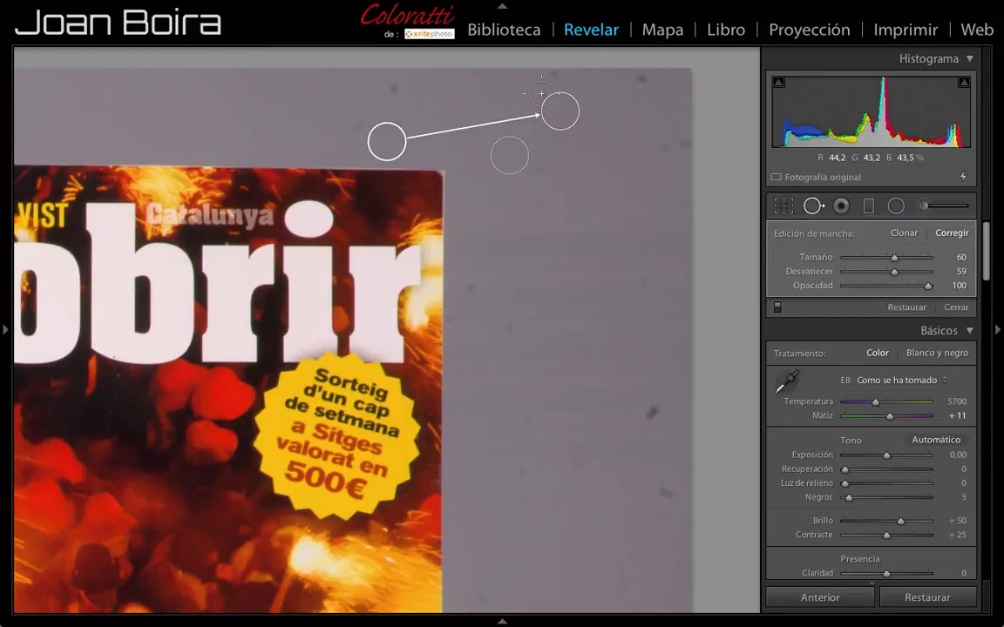
{"action": "key", "text": "Escape"}
{"action": "left_click", "coordinate": [540, 93]}
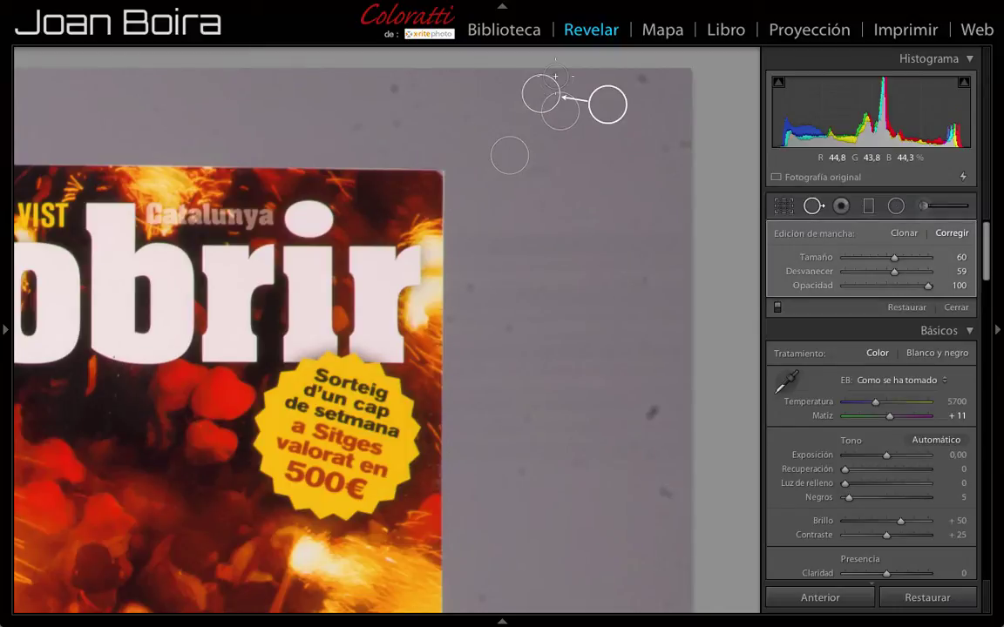
{"action": "left_click", "coordinate": [555, 78]}
{"action": "key", "text": "Escape"}
{"action": "left_click", "coordinate": [642, 81]}
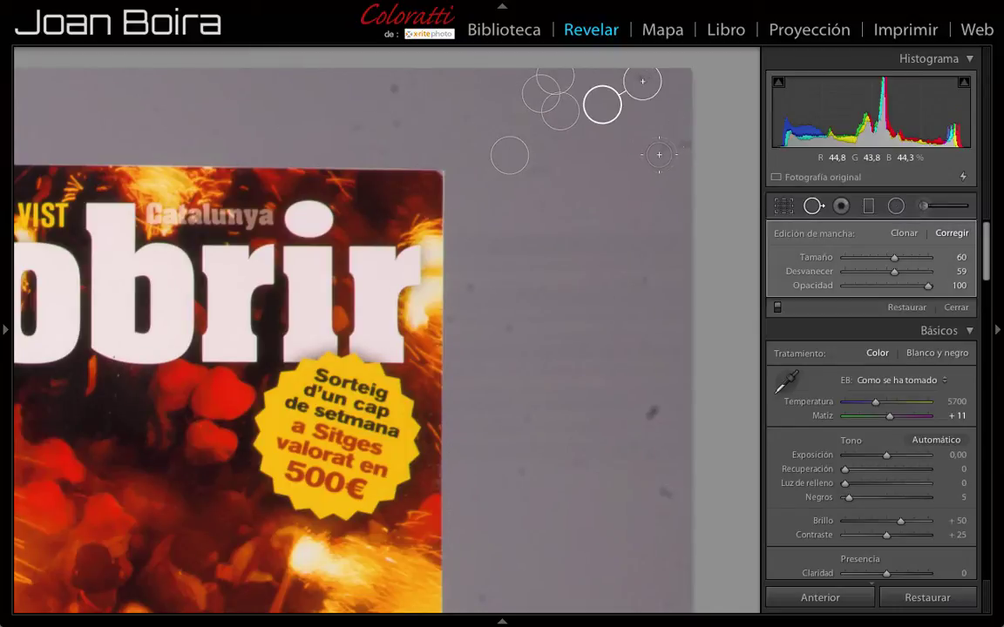
Step: Heal more specks near the magazine's right edge, moving sample sources to cleaner backdrop
{"action": "left_click_drag", "start_coordinate": [665, 147], "coordinate": [550, 124]}
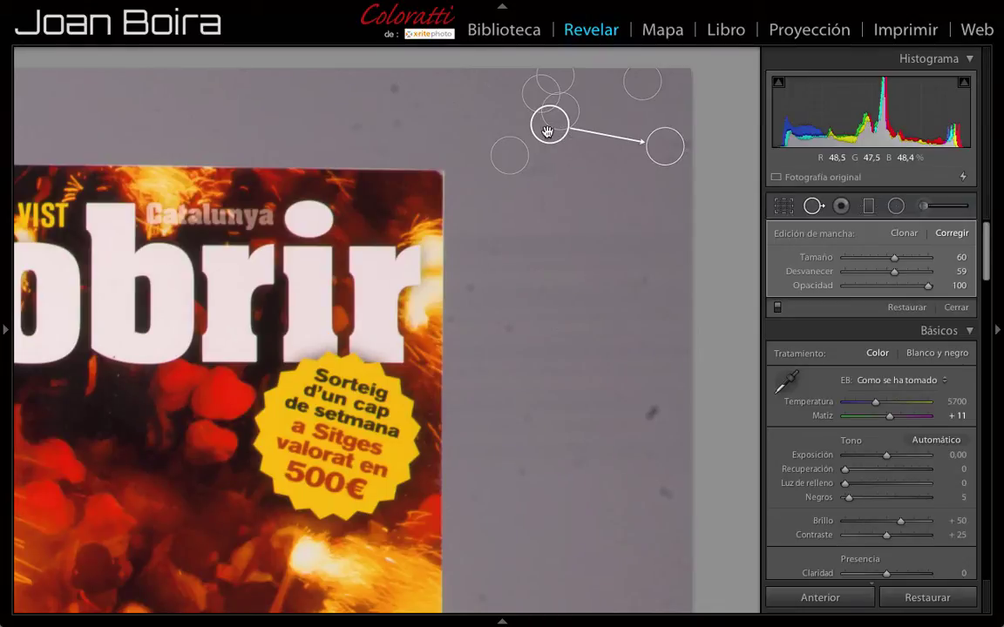
{"action": "left_click_drag", "start_coordinate": [551, 140], "coordinate": [591, 179]}
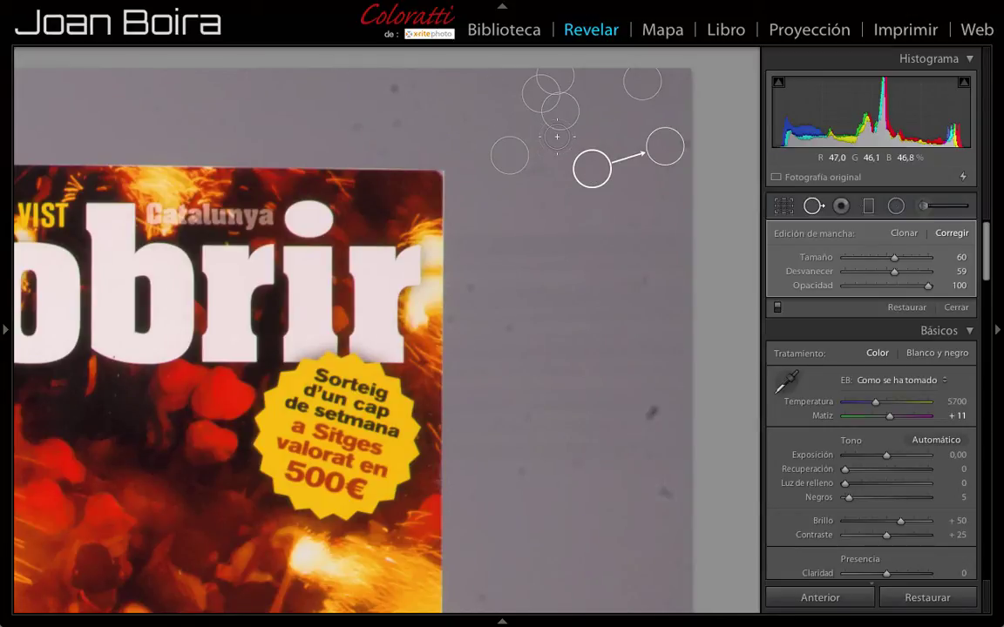
{"action": "left_click", "coordinate": [557, 137]}
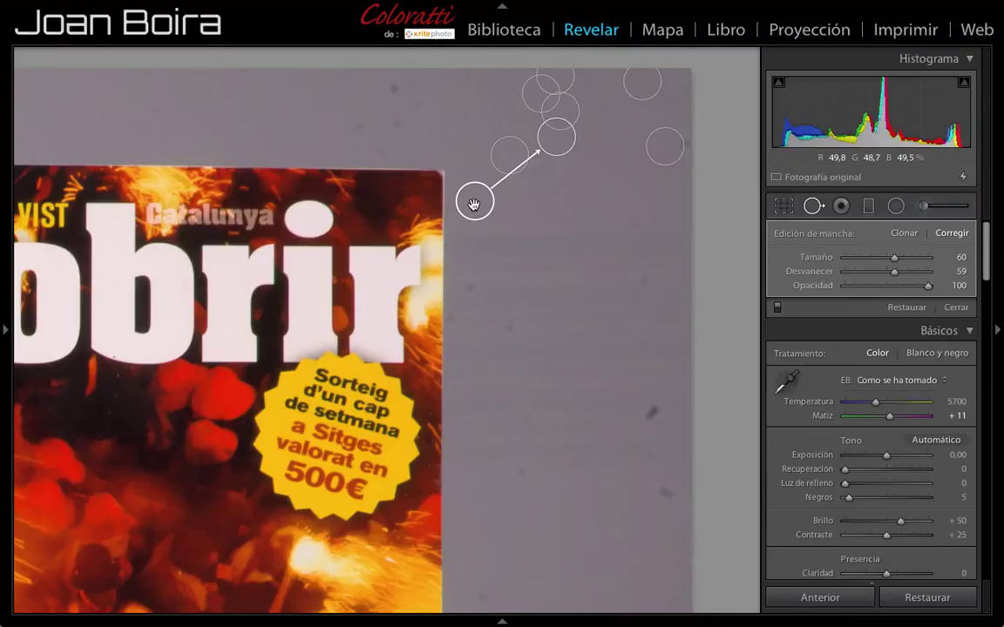
{"action": "mouse_move", "coordinate": [477, 209]}
{"action": "left_mouse_down"}
{"action": "mouse_move", "coordinate": [510, 211]}
{"action": "mouse_move", "coordinate": [499, 216]}
{"action": "left_mouse_up"}
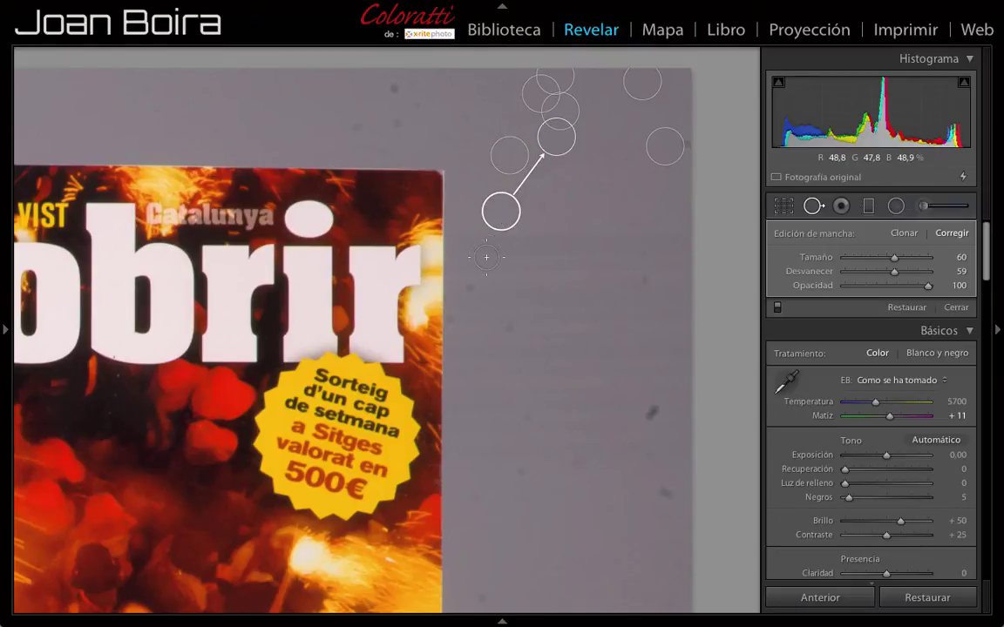
{"action": "left_click", "coordinate": [472, 286]}
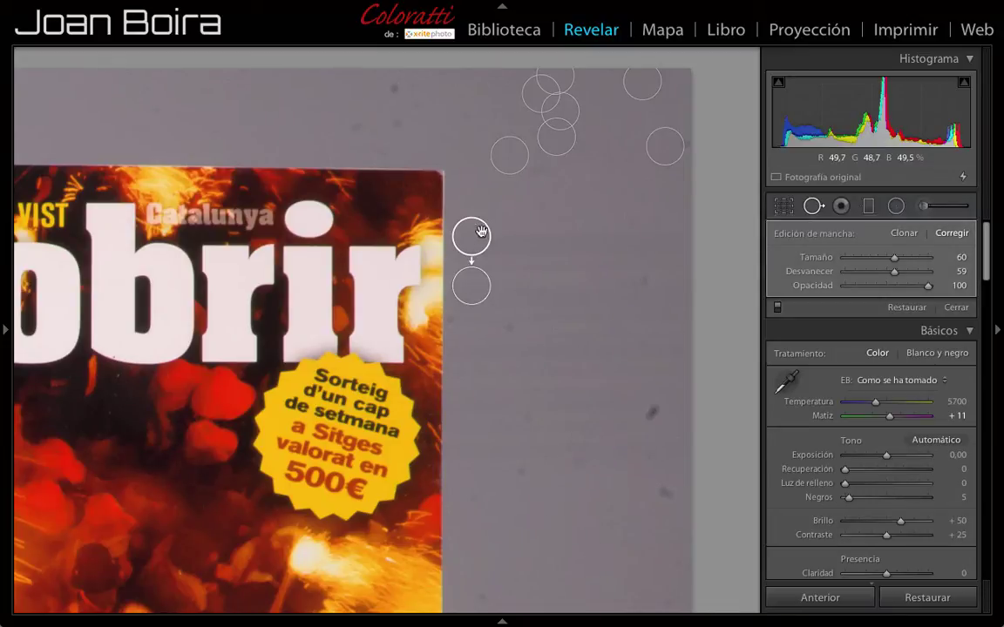
{"action": "left_click_drag", "start_coordinate": [482, 266], "coordinate": [491, 216]}
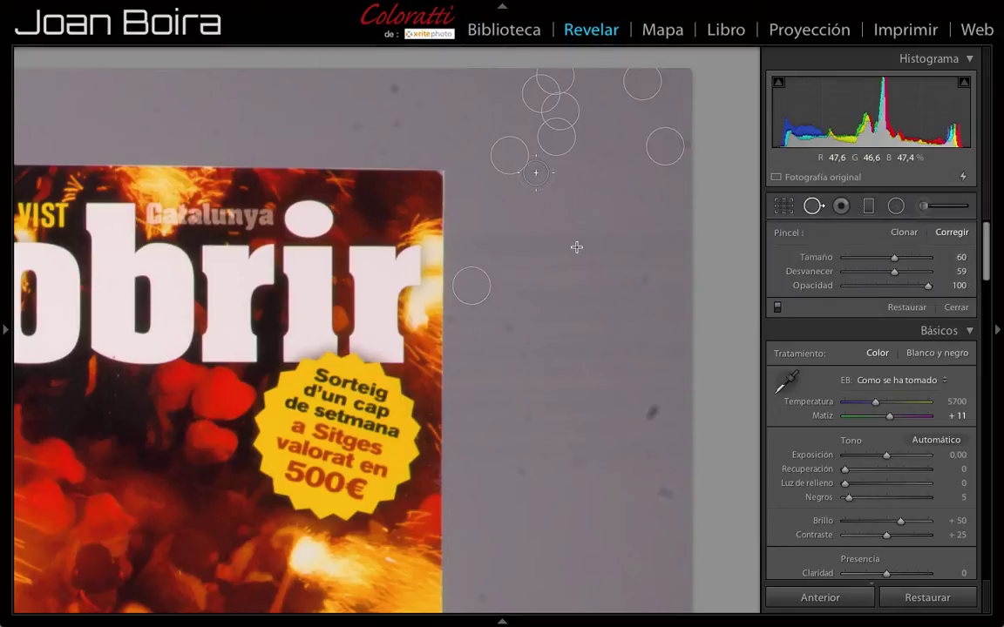
{"action": "left_click", "coordinate": [536, 173]}
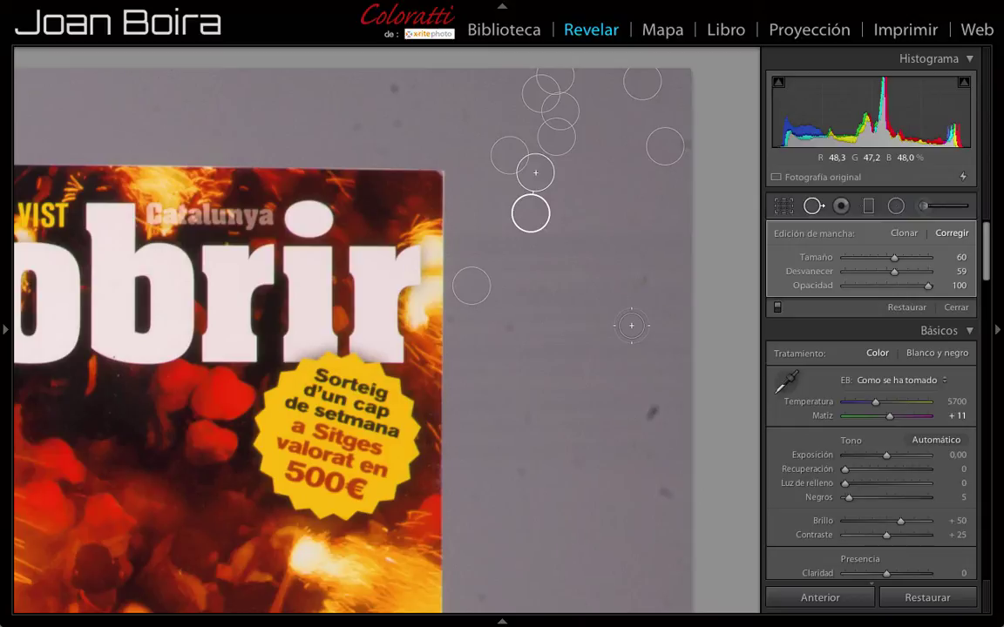
{"action": "mouse_move", "coordinate": [590, 3]}
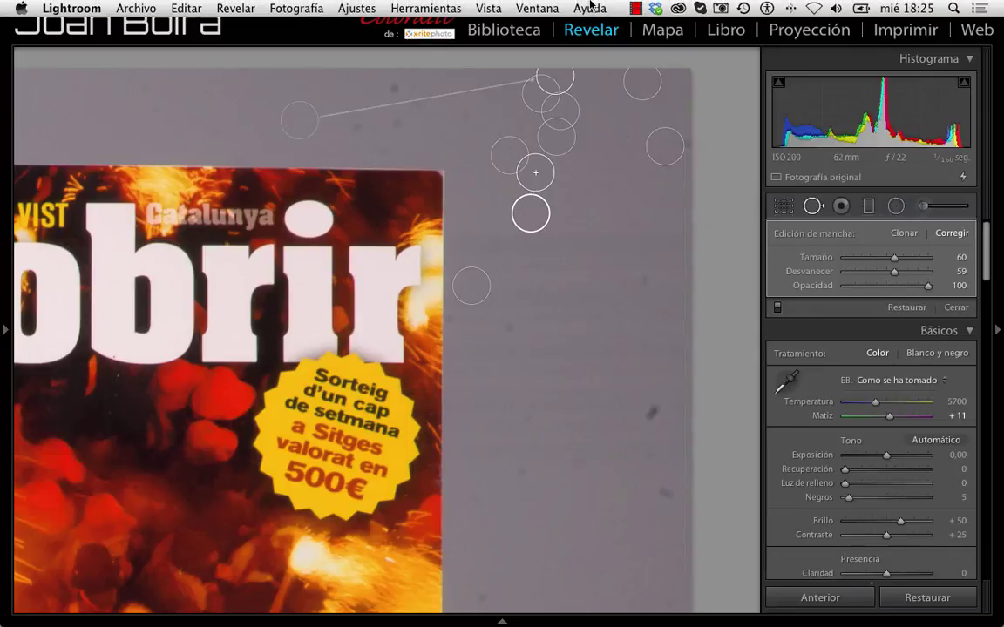
Step: Turn on Vista > Mostrar barra de herramientas
{"action": "left_click", "coordinate": [490, 9]}
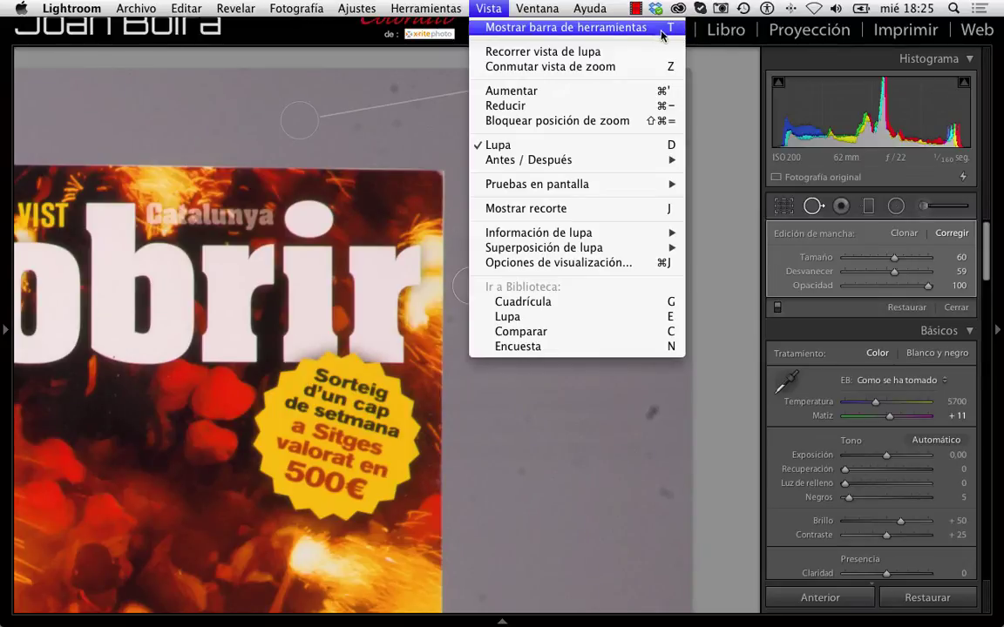
{"action": "left_click", "coordinate": [675, 33]}
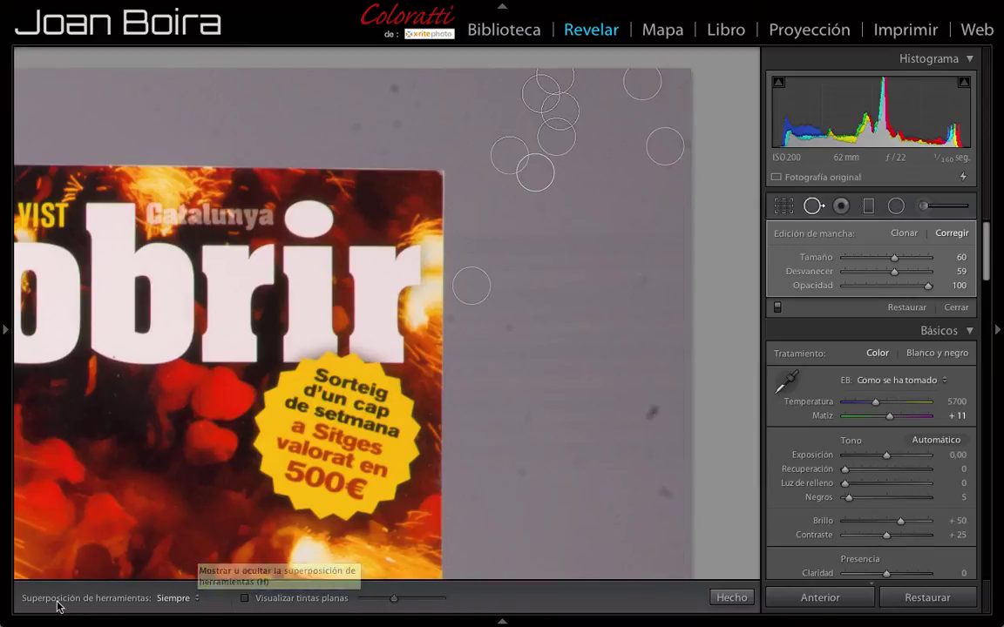
Step: Set Superposición de herramientas to Nunca after trying Automático and Seleccionado
{"action": "left_click", "coordinate": [186, 599]}
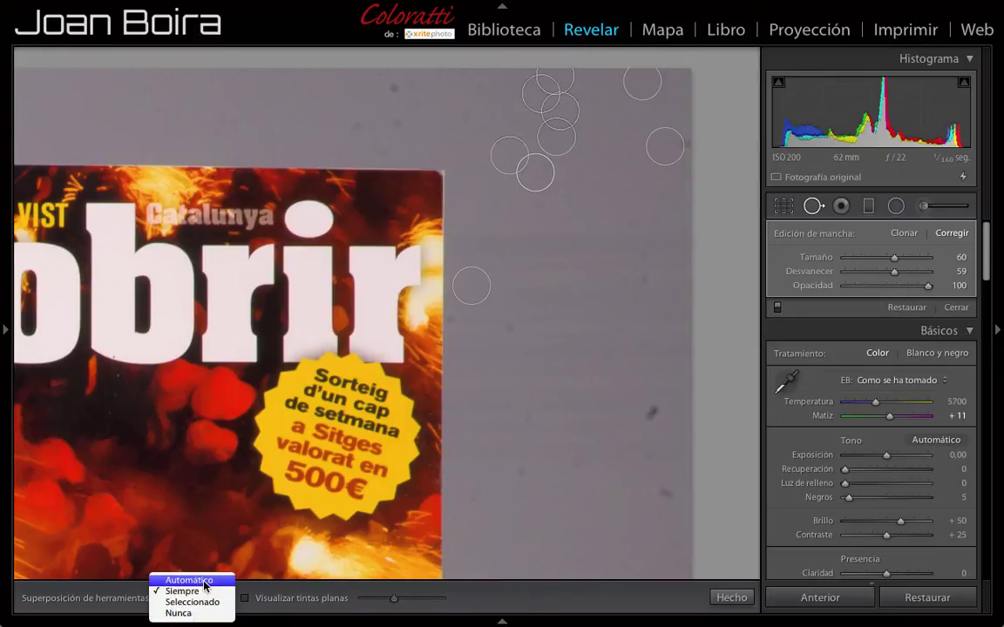
{"action": "left_click", "coordinate": [204, 582]}
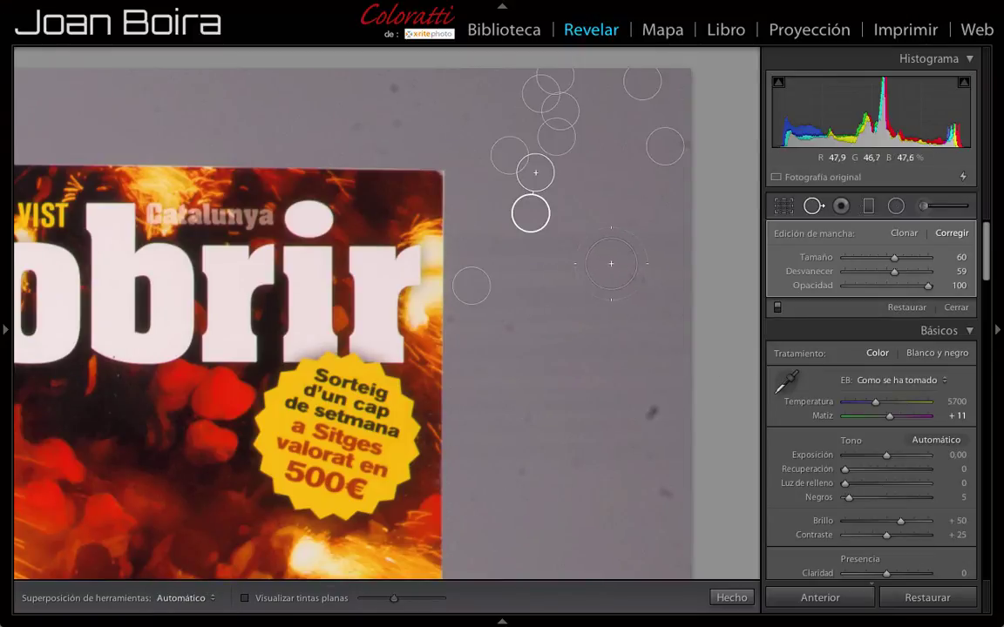
{"action": "left_click", "coordinate": [209, 599]}
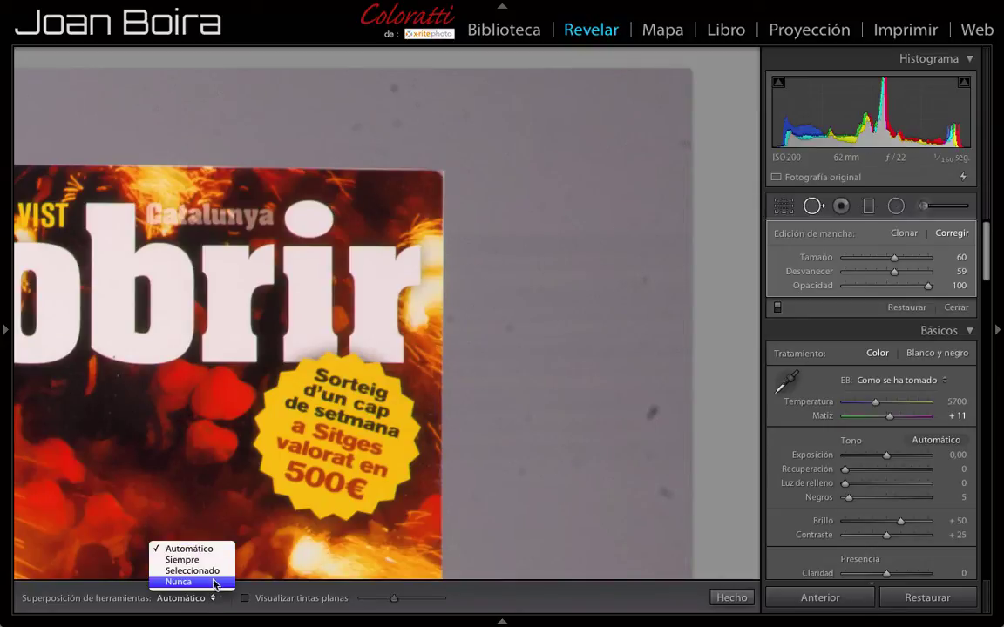
{"action": "left_click", "coordinate": [197, 571]}
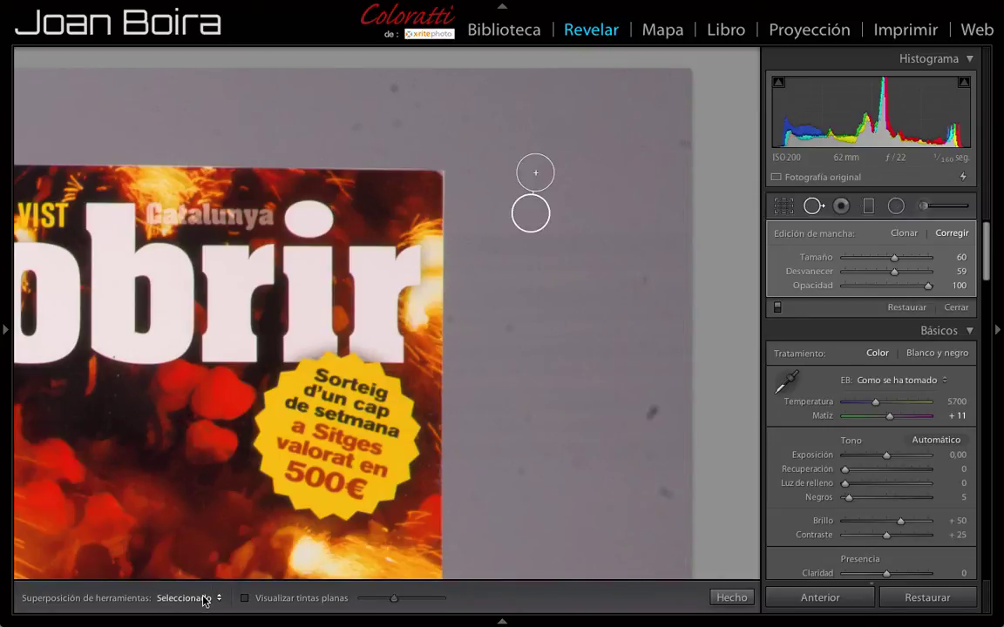
{"action": "left_click", "coordinate": [205, 600]}
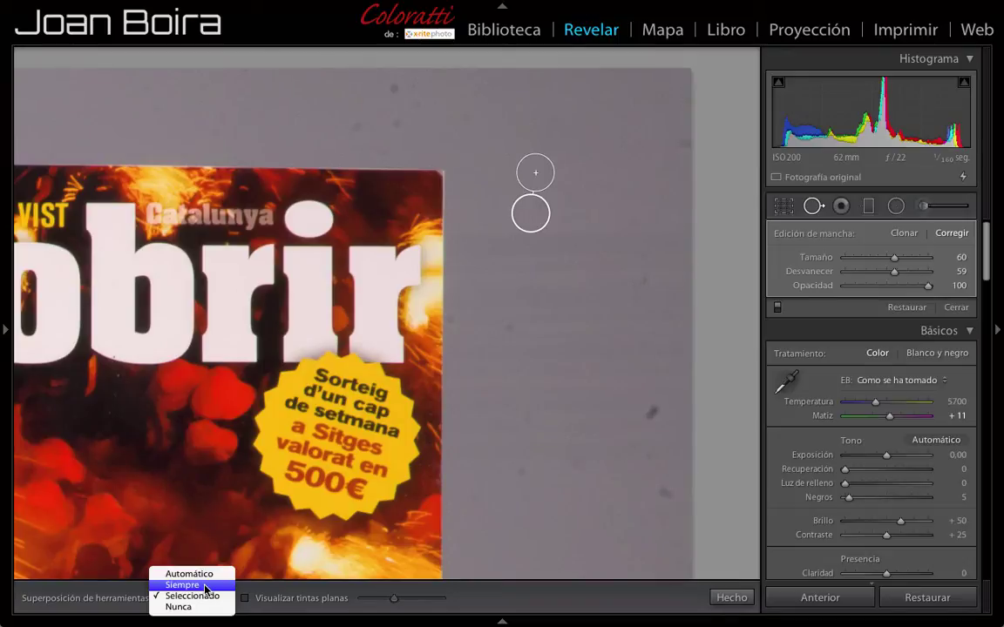
{"action": "left_click", "coordinate": [207, 607]}
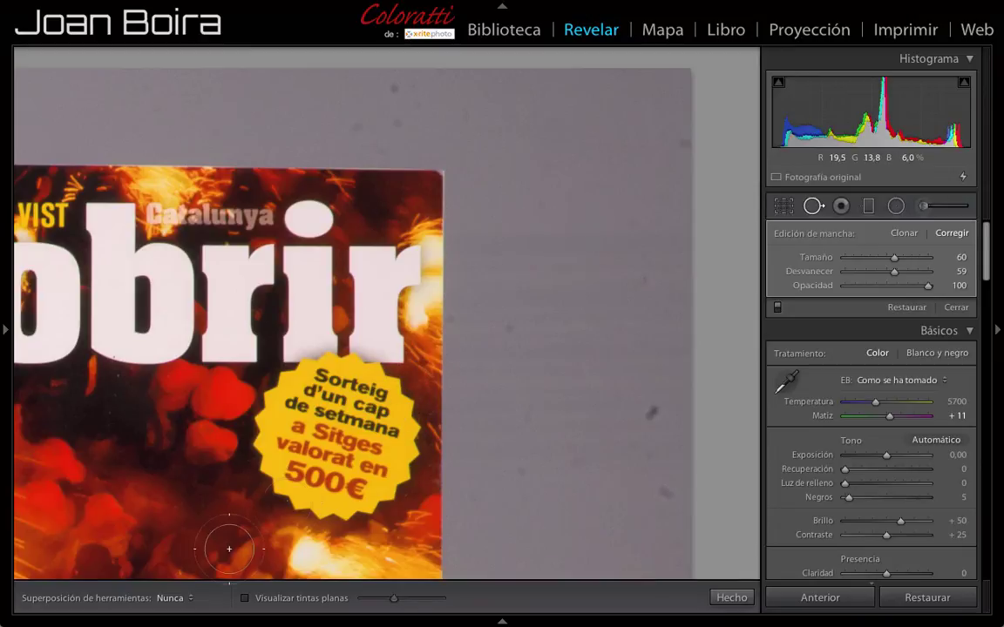
Step: Toggle Visualizar tintas planas to compare with the colour view, leaving it on
{"action": "left_click", "coordinate": [246, 600]}
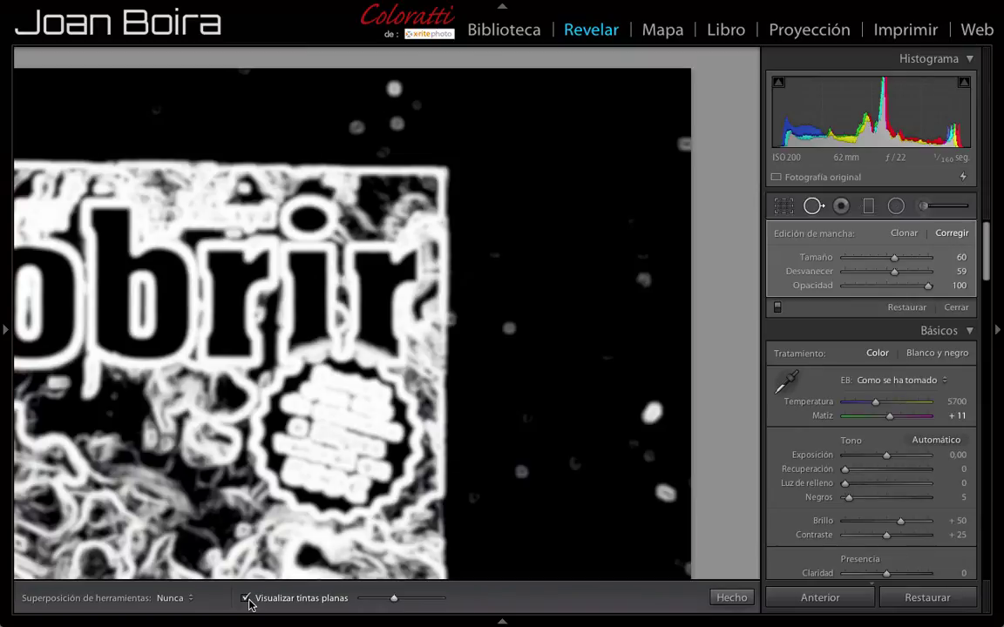
{"action": "left_click", "coordinate": [246, 598]}
{"action": "left_click", "coordinate": [246, 598]}
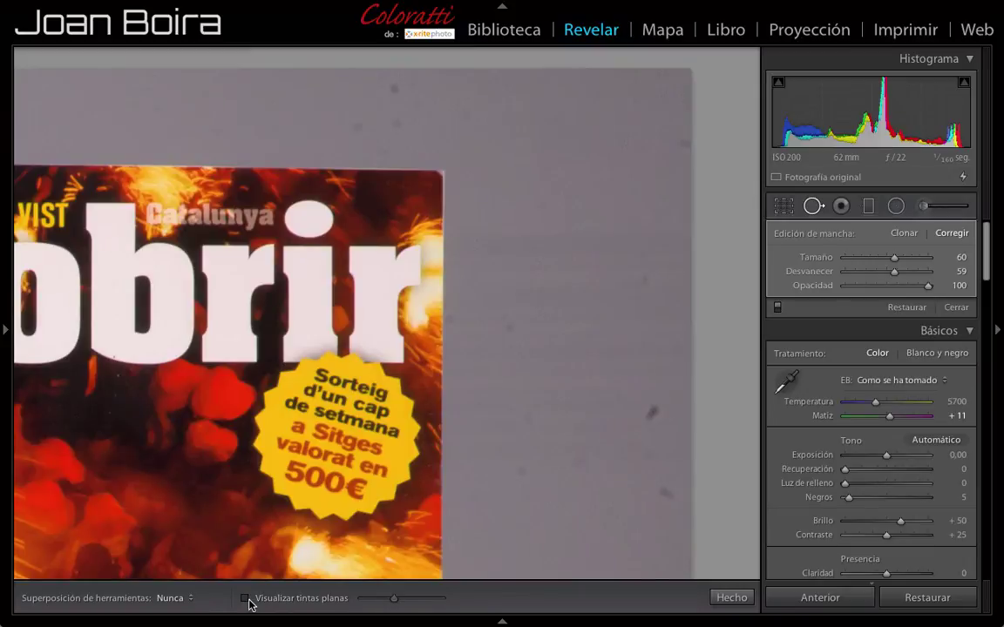
{"action": "left_click", "coordinate": [245, 599]}
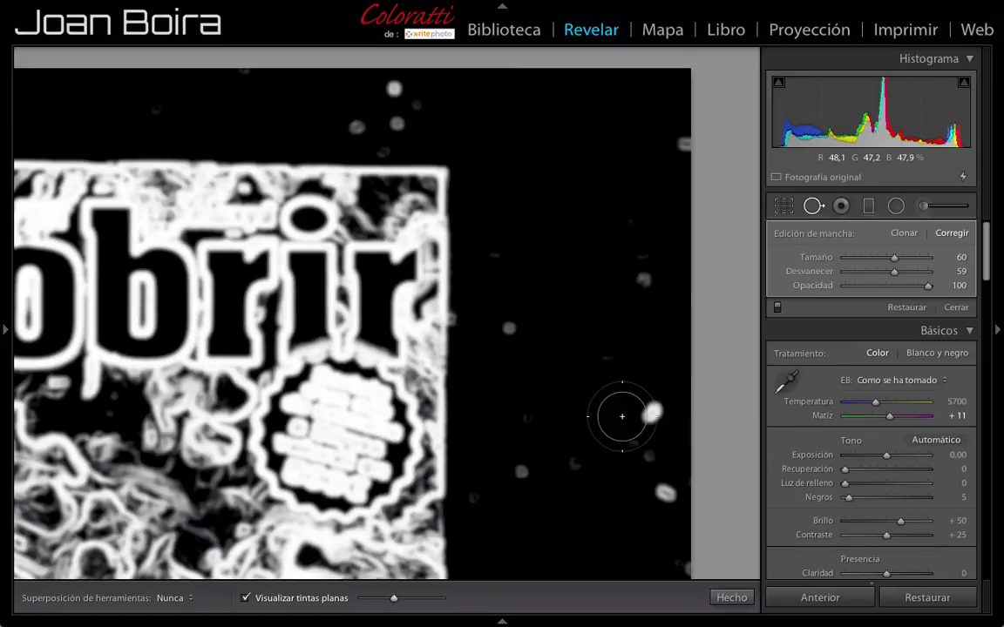
{"action": "left_click", "coordinate": [246, 598]}
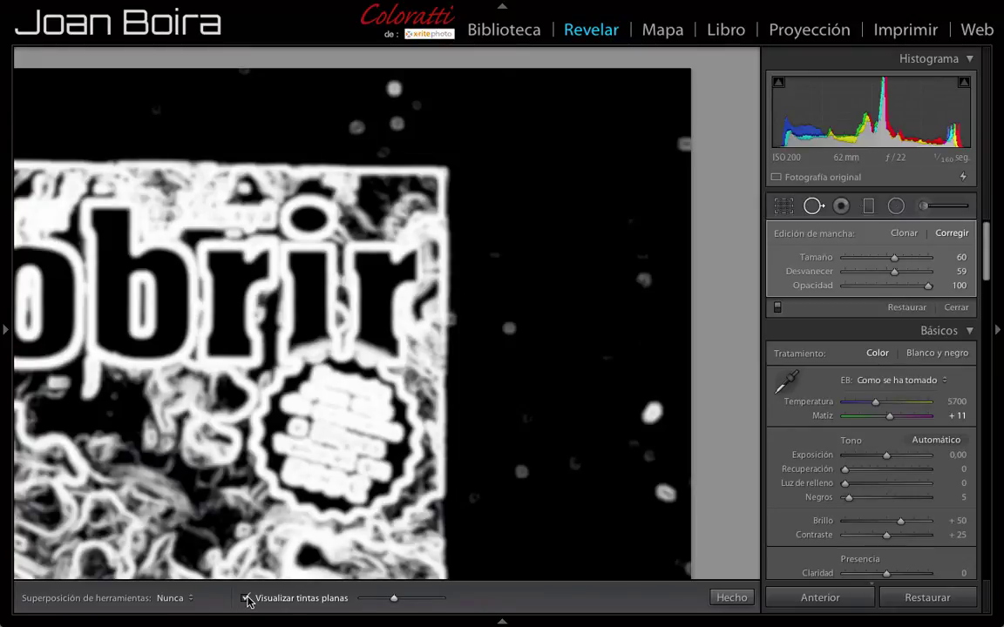
{"action": "left_click", "coordinate": [246, 598]}
{"action": "left_click", "coordinate": [246, 598]}
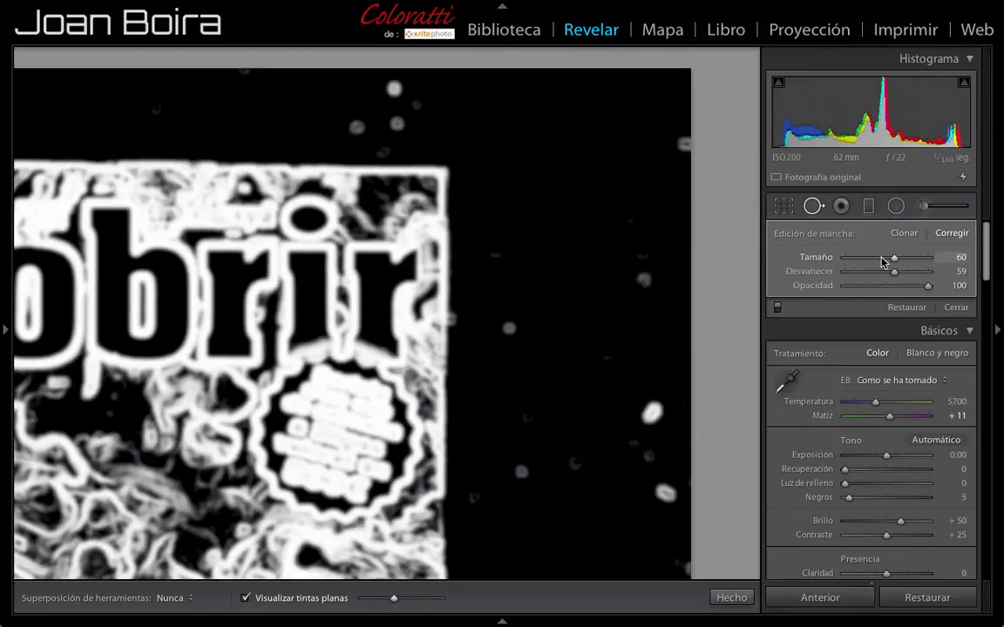
Step: Set spot size to 44, heal the speck right of the cover, and check with A
{"action": "left_click_drag", "start_coordinate": [895, 258], "coordinate": [865, 259]}
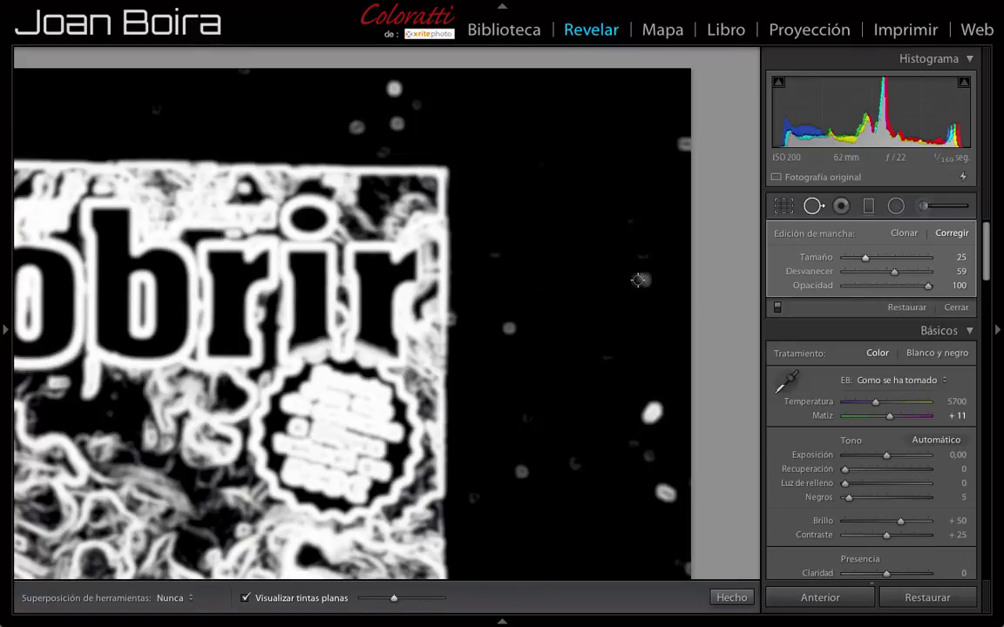
{"action": "left_click_drag", "start_coordinate": [866, 259], "coordinate": [878, 259]}
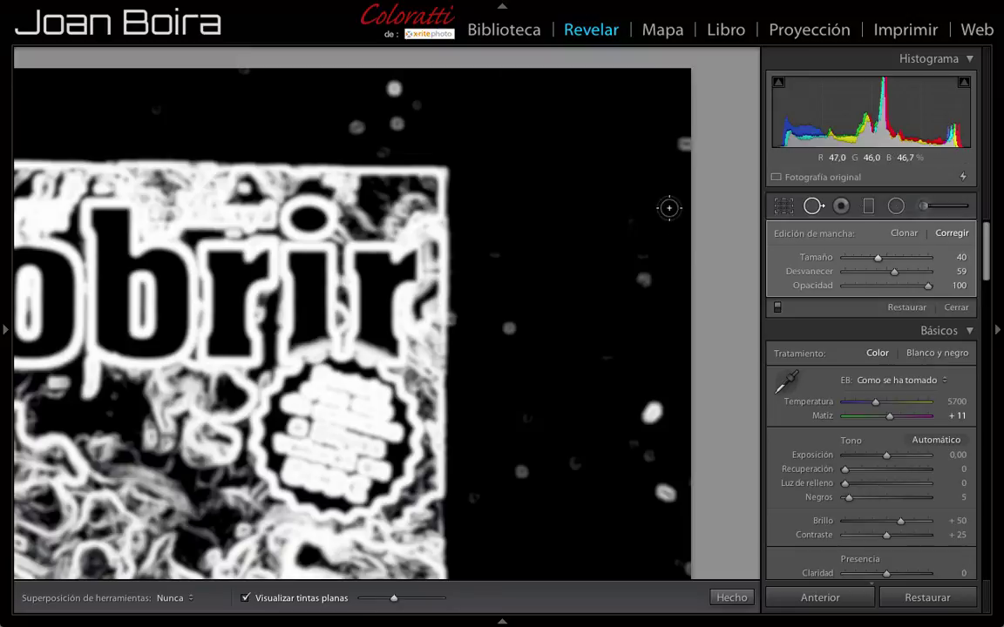
{"action": "left_click_drag", "start_coordinate": [878, 258], "coordinate": [881, 257]}
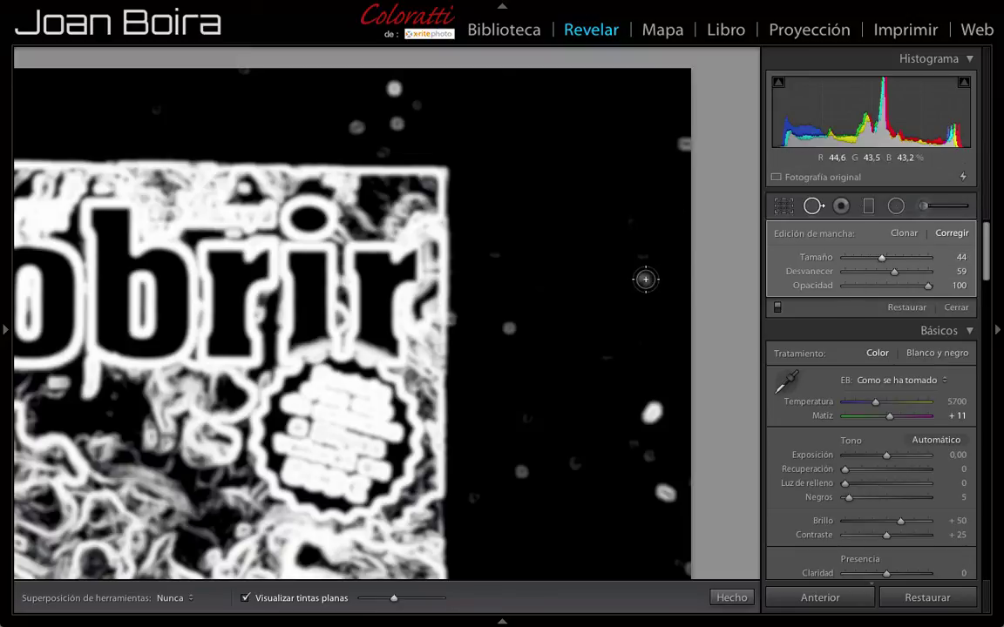
{"action": "left_click", "coordinate": [666, 360]}
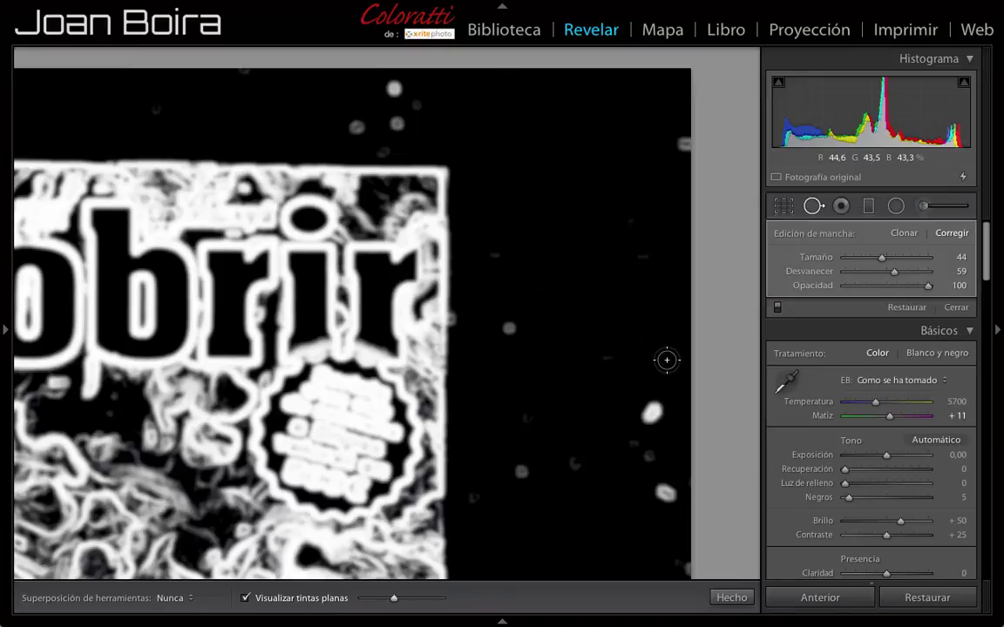
{"action": "key", "text": "a"}
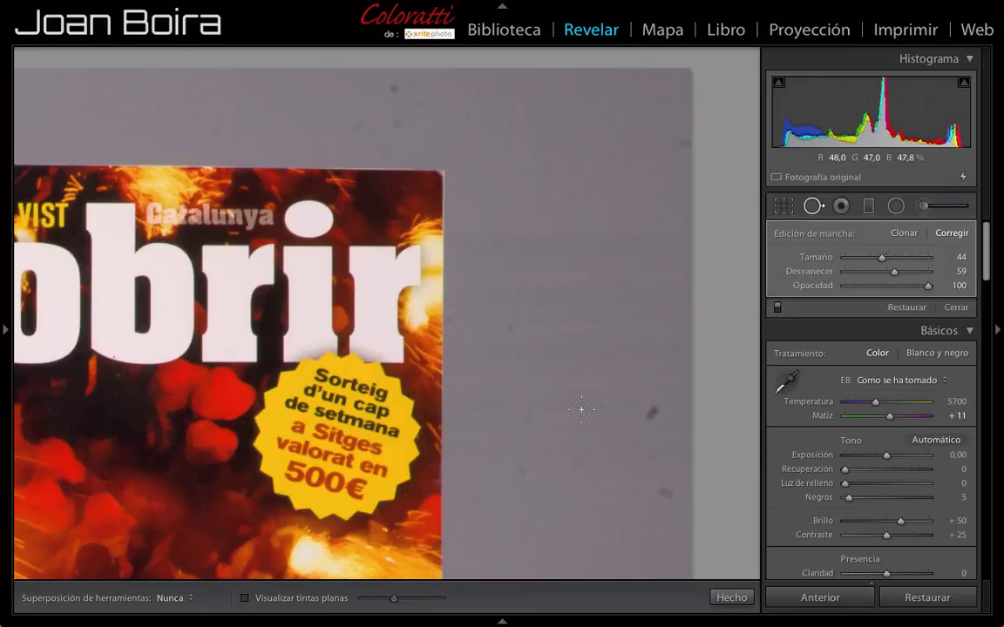
{"action": "key", "text": "a"}
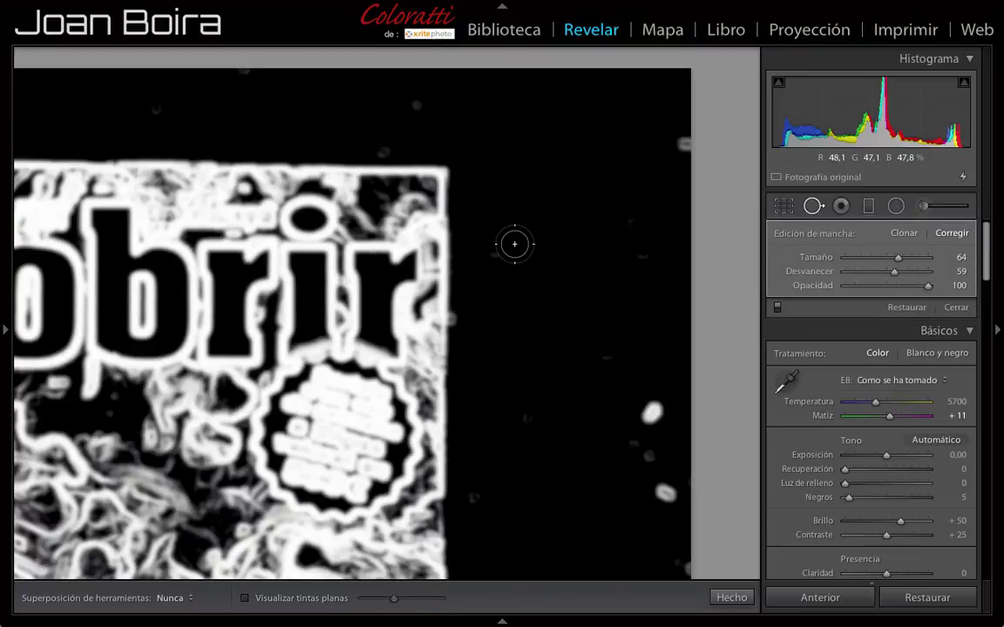
Step: Return to the colour view and set Superposición de herramientas to Automático
{"action": "key", "text": "a"}
{"action": "left_click", "coordinate": [194, 599]}
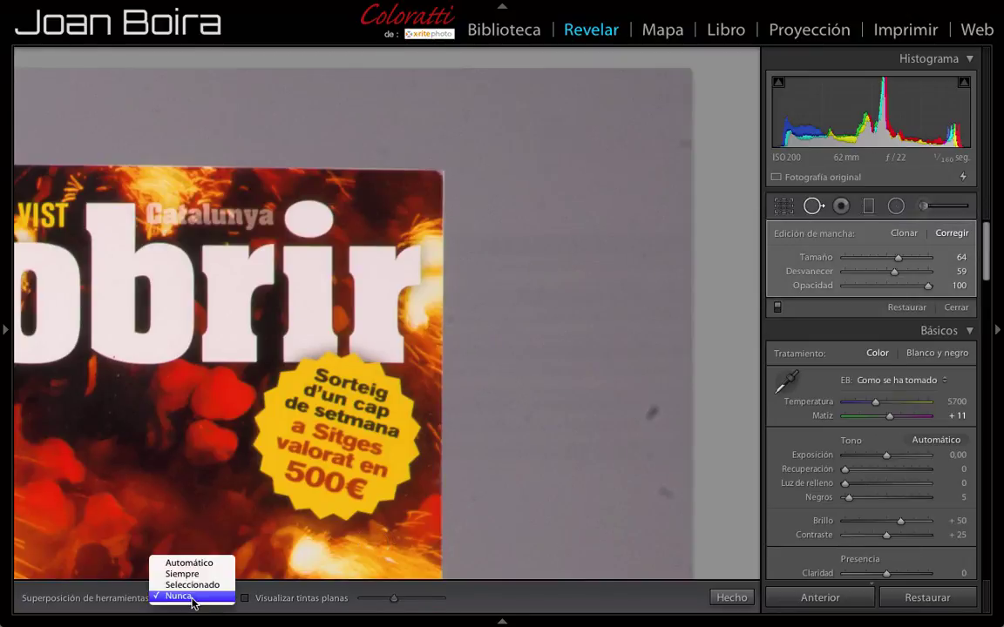
{"action": "left_click", "coordinate": [190, 562]}
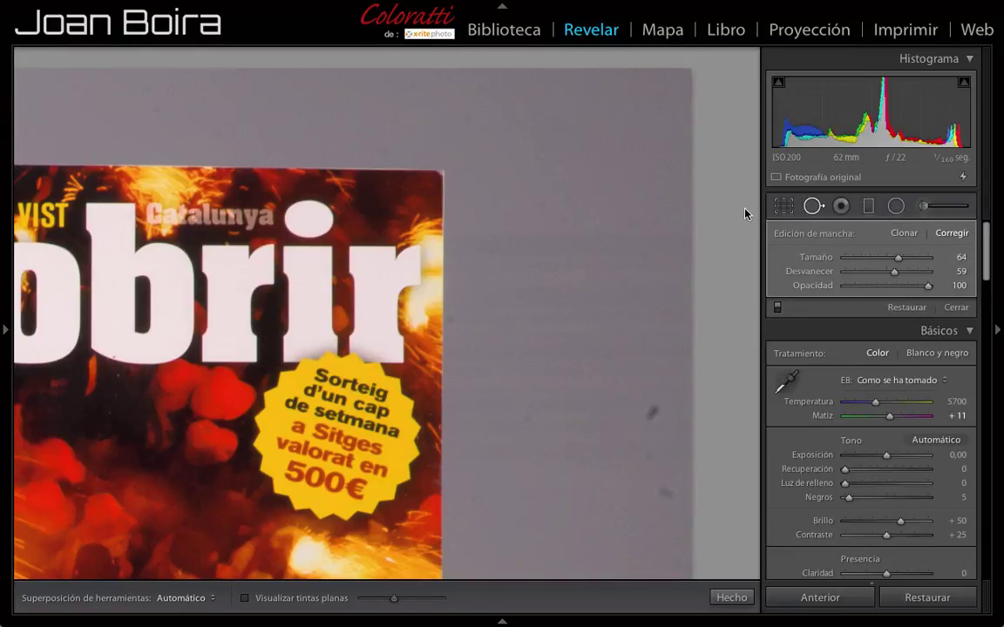
Step: Heal the remaining dust specks on the lower-right grey backdrop
{"action": "left_click", "coordinate": [651, 412]}
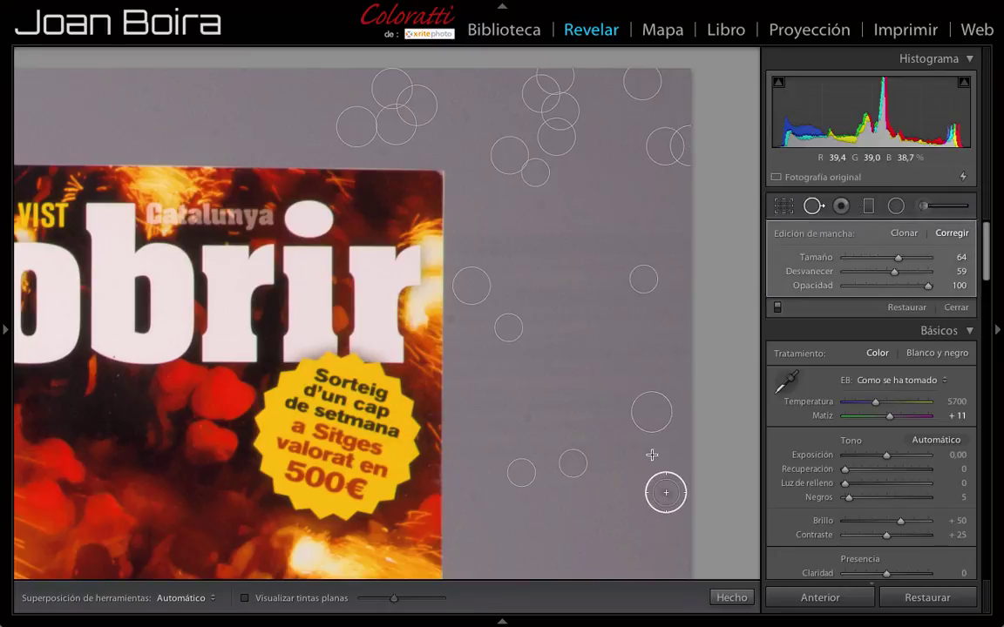
{"action": "left_click", "coordinate": [652, 455]}
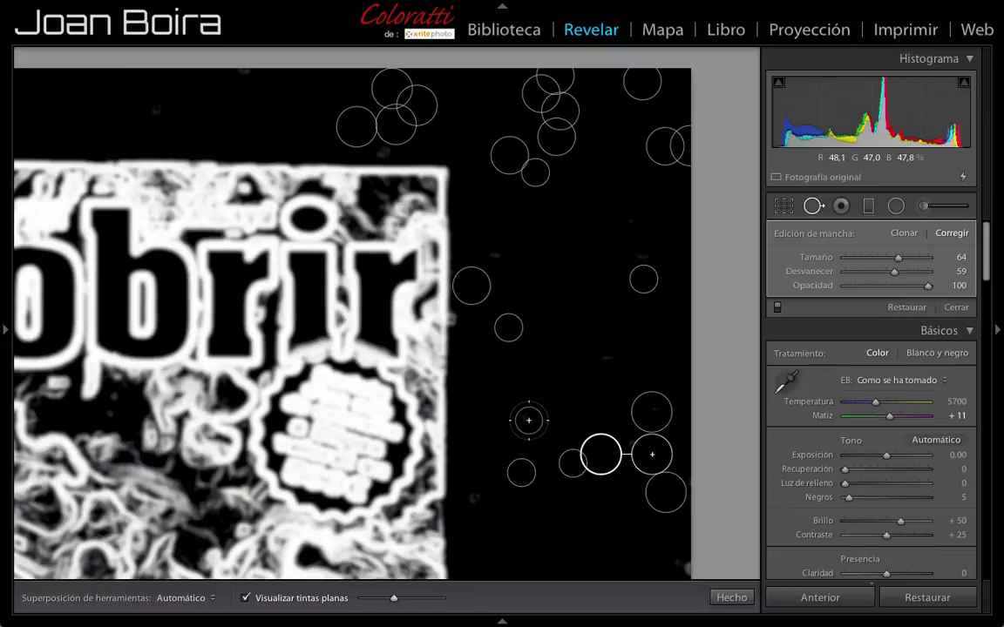
{"action": "left_click", "coordinate": [528, 420]}
{"action": "left_click", "coordinate": [652, 412]}
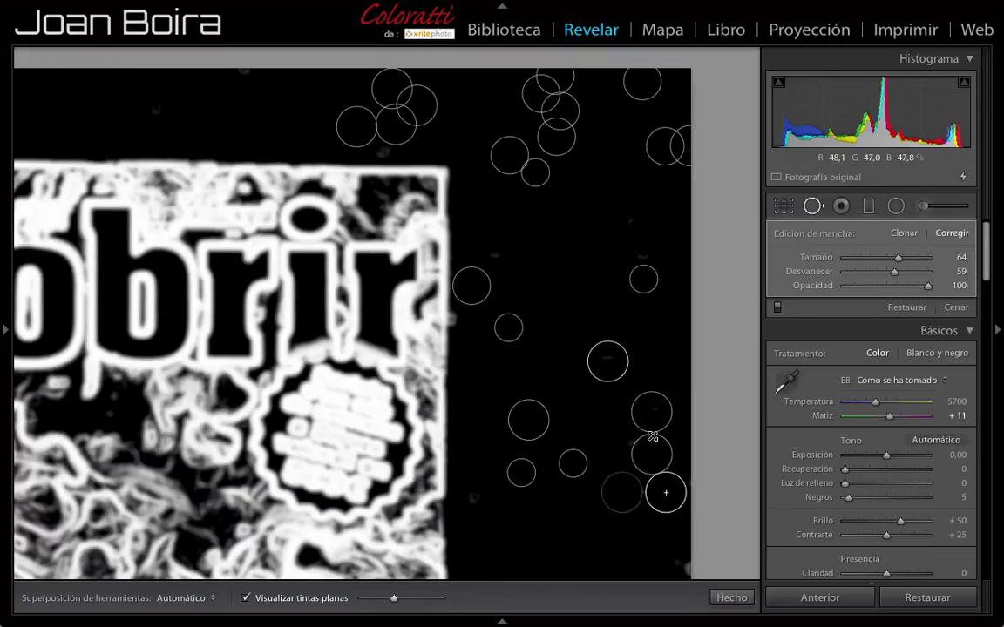